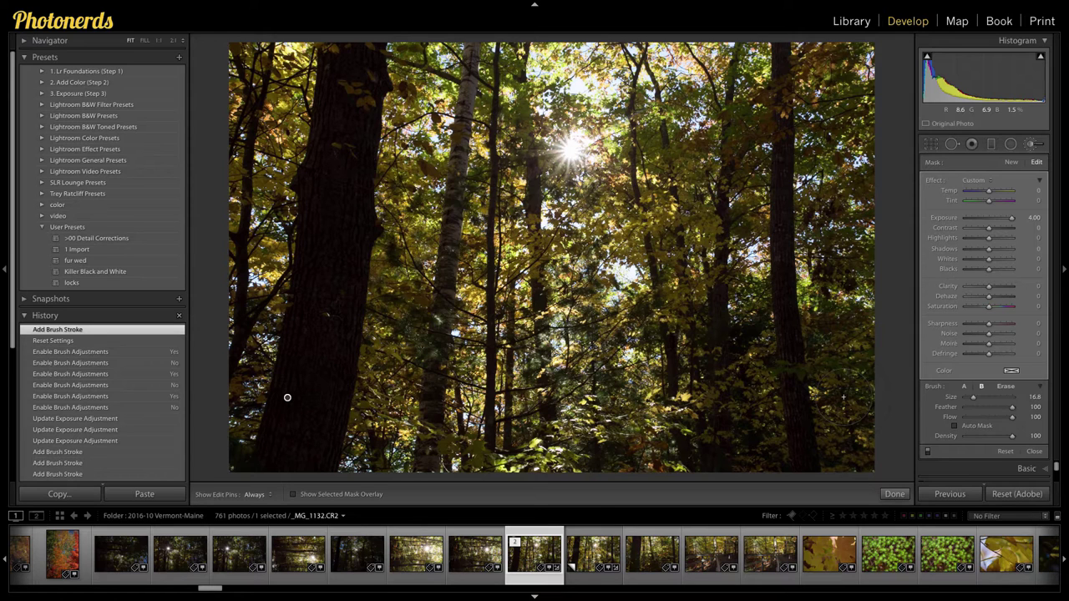
Step: Paint straight light rays from the sun outward through the forest
left_click(843, 398, "shift")
left_click(290, 324)
left_click(874, 266, "shift")
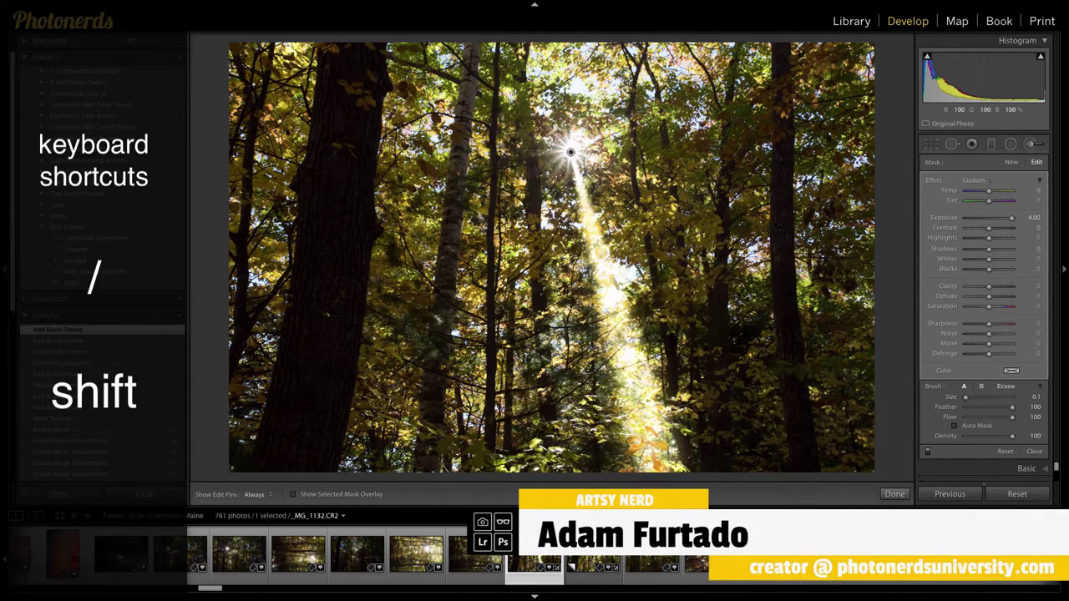
left_click(339, 461)
left_click(571, 152, "shift")
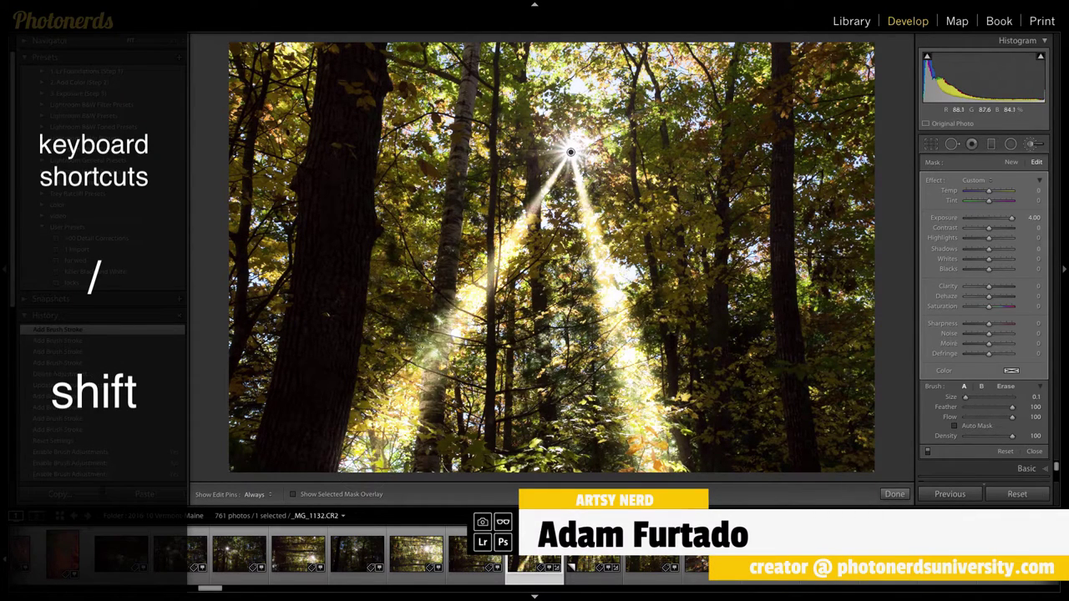
Step: With the larger brush B, paint one more sun beam, then lower the rays' Amount to 1.27
key("slash")
left_click(533, 450)
left_click(570, 152, "shift")
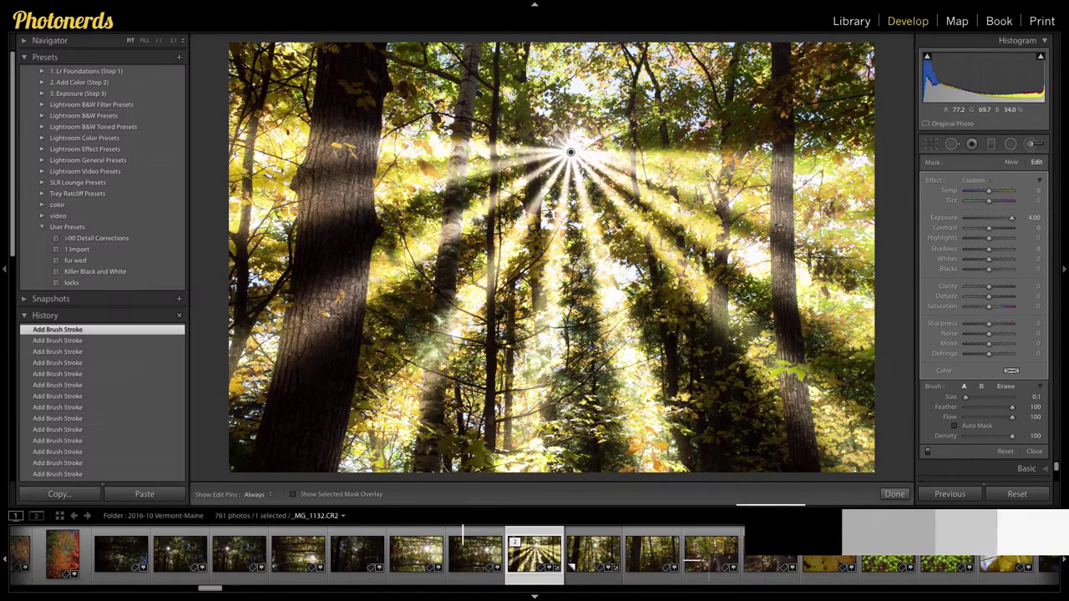
left_click(1040, 181)
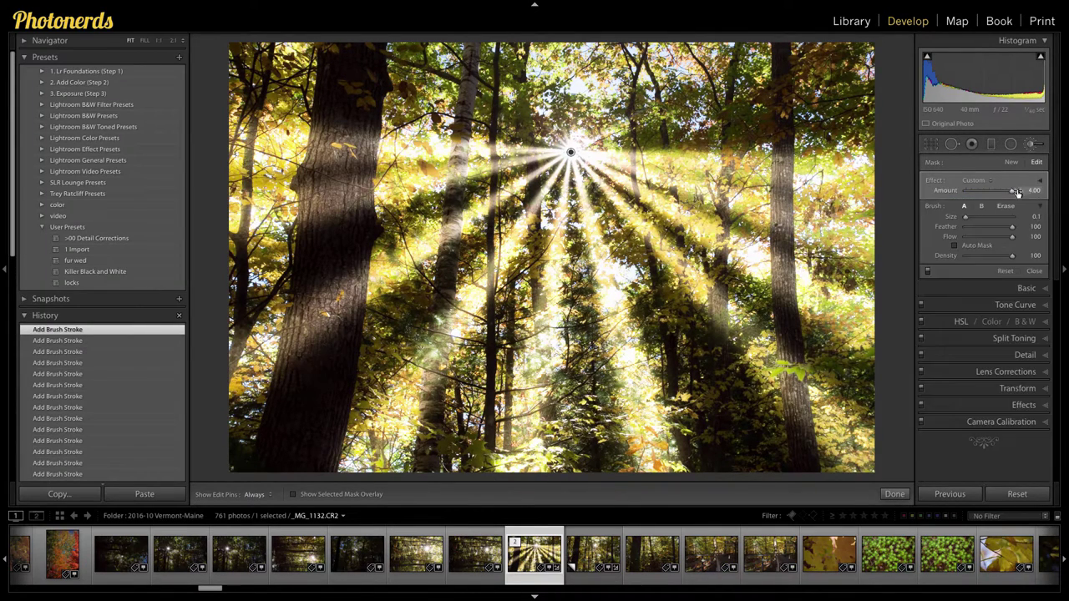
left_click_drag(1017, 192, 995, 192)
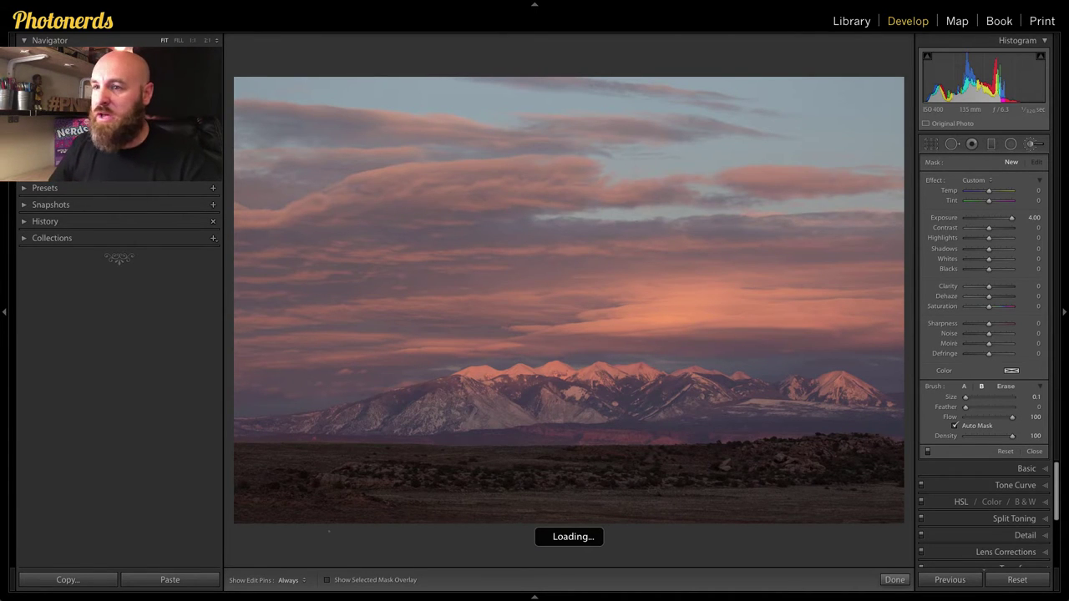
mouse_move(235, 444)
left_mouse_down()
mouse_move(447, 451)
mouse_move(900, 436)
left_mouse_up()
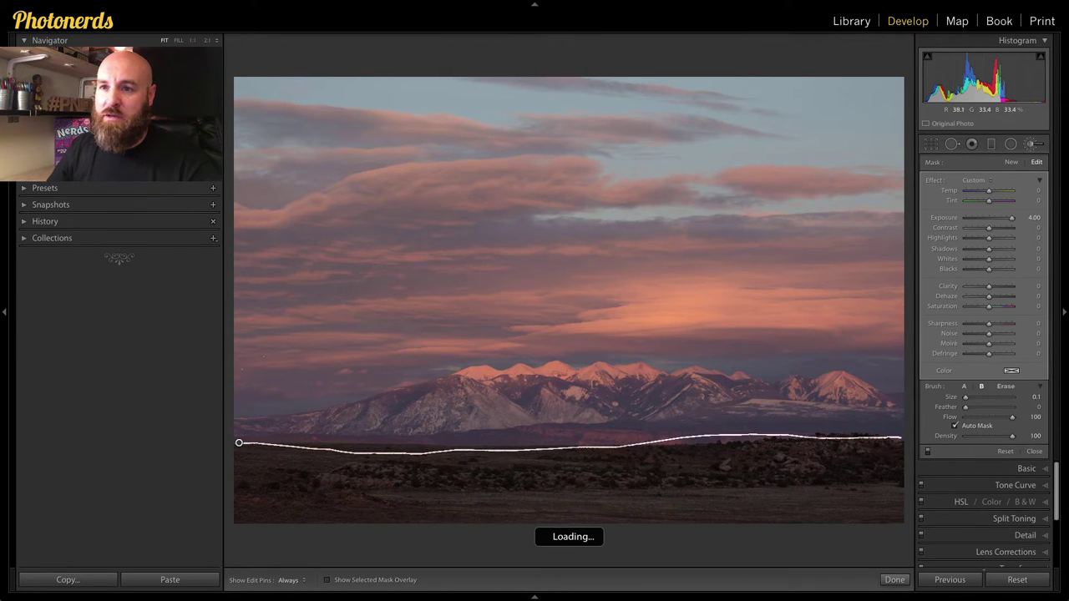
left_click_drag(241, 370, 895, 365)
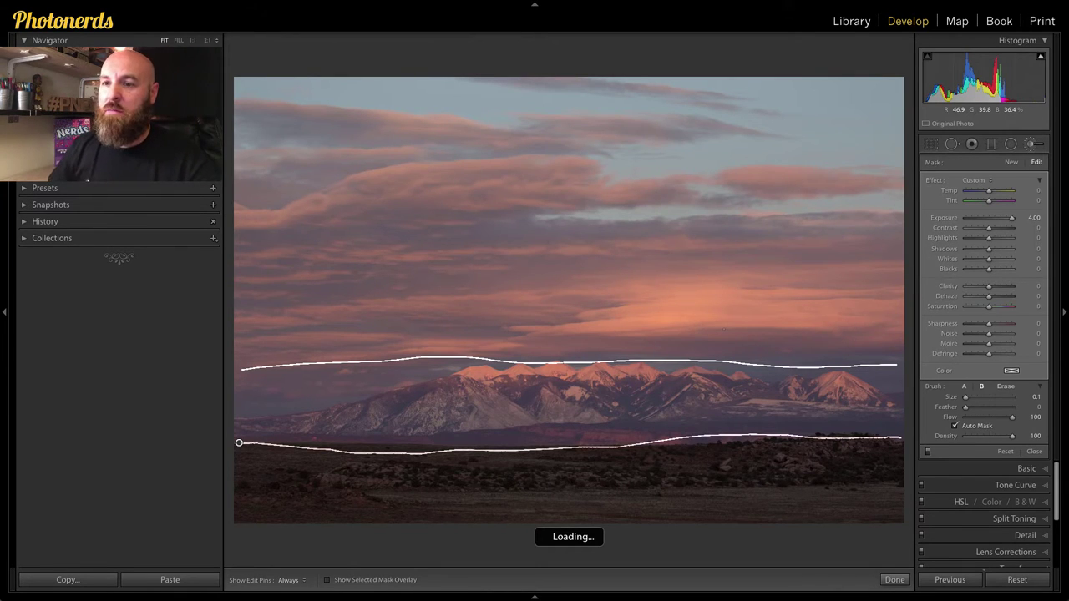
key("ctrl+z")
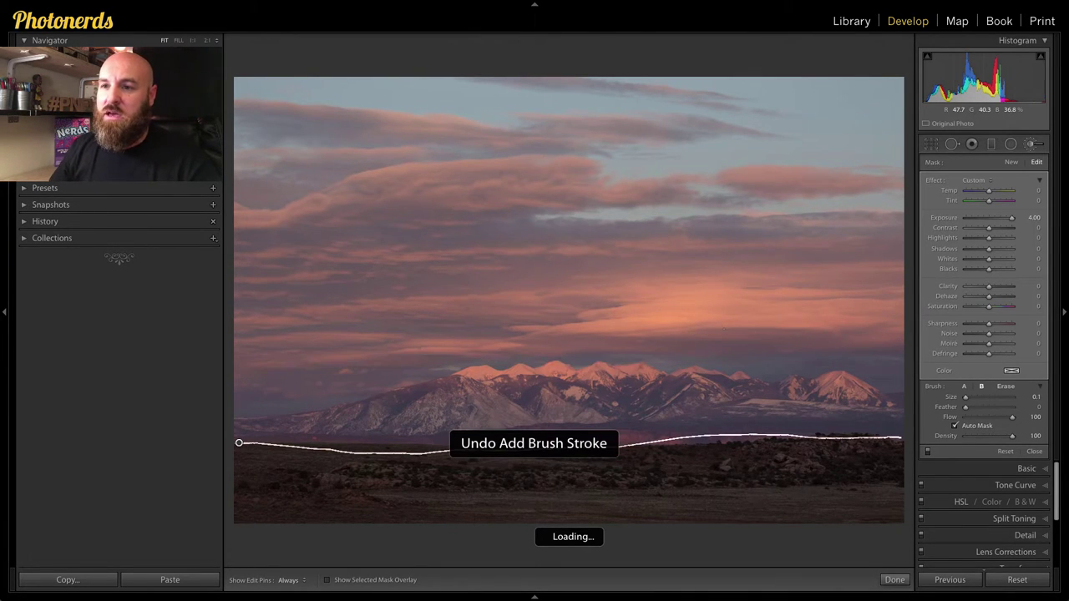
key("ctrl+y")
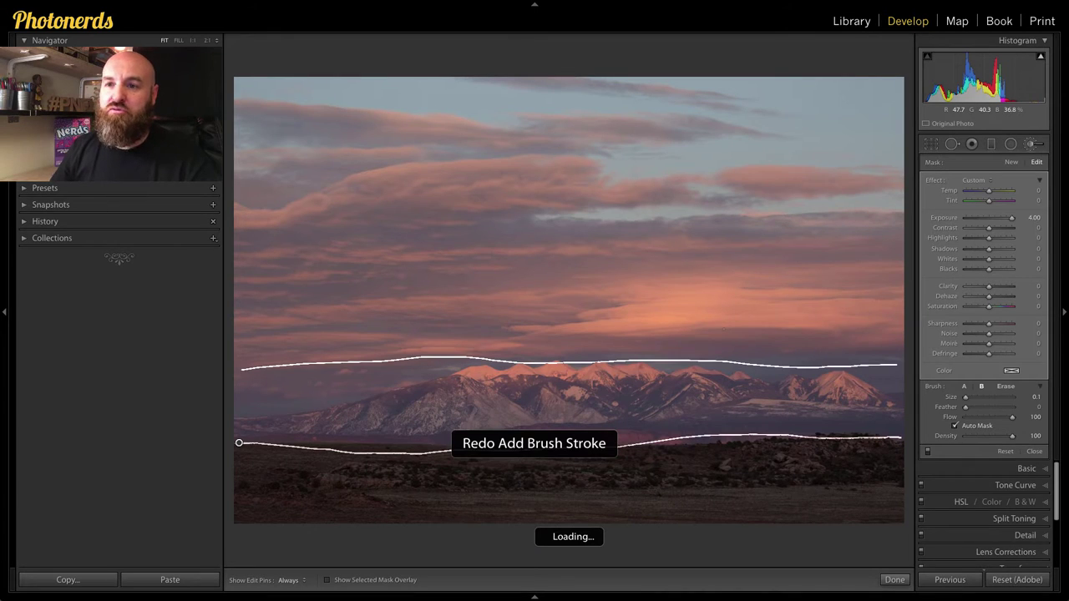
right_click(239, 443)
left_click(258, 456)
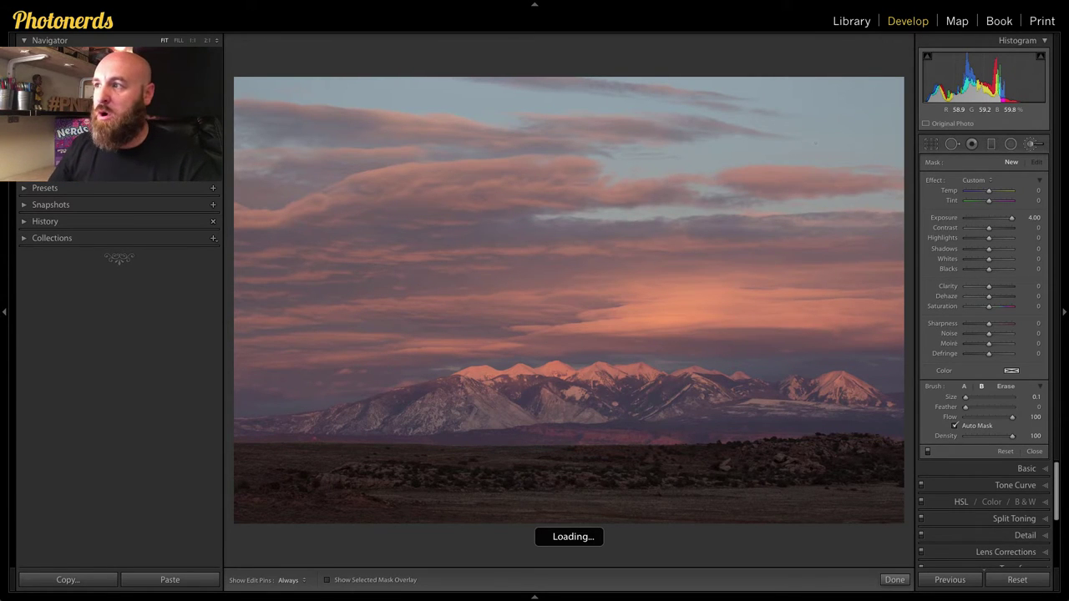
Step: Add a reset graduated filter over the foreground with Shadows raised to 78
key("m")
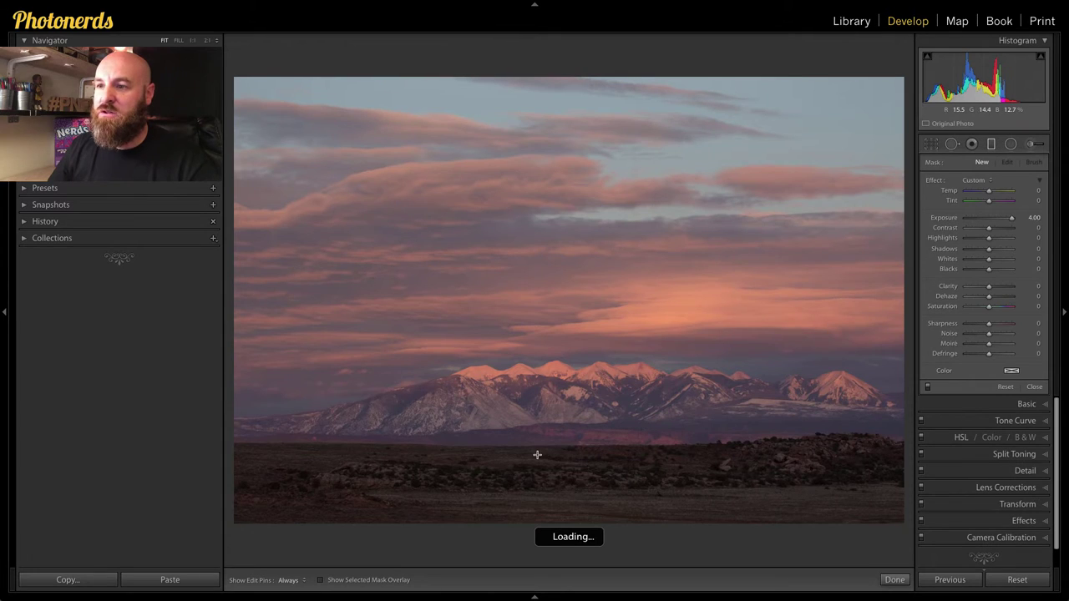
left_click_drag(537, 453, 539, 427)
key("alt")
left_click(934, 185, "alt")
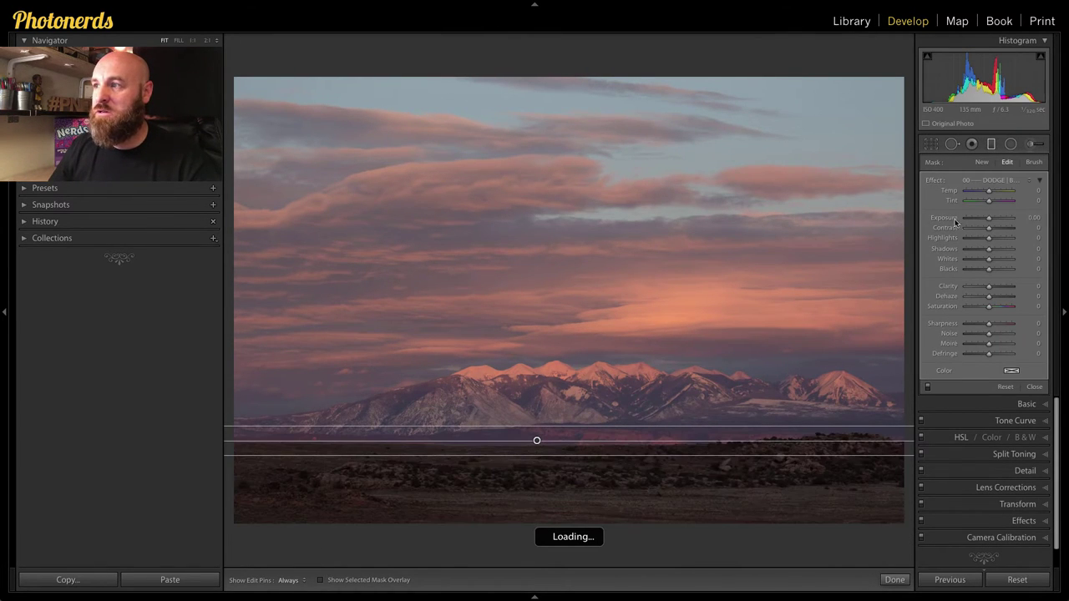
left_click_drag(989, 250, 1011, 253)
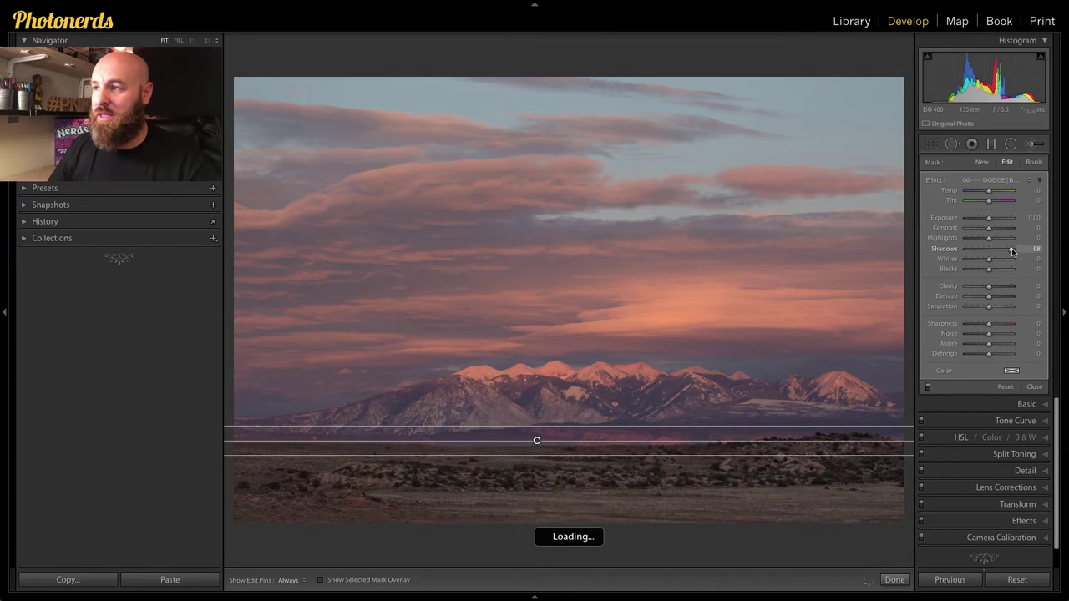
Step: Add a sky-to-peaks filter with the DODGE preset, raising Shadows and Whites, Clarity 46, and lowering Sharpness
left_click(982, 162)
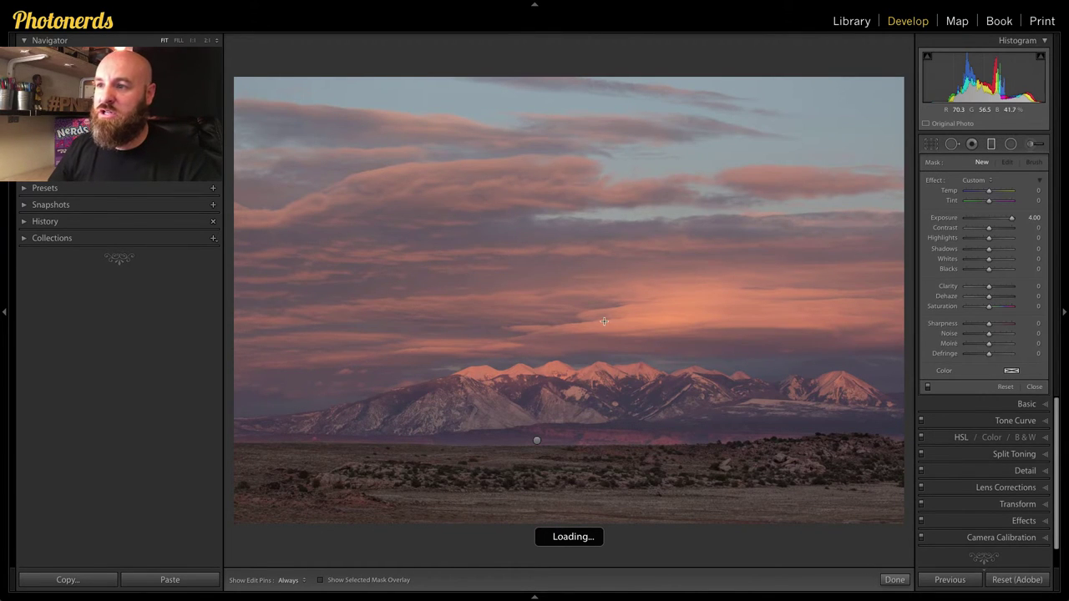
left_click_drag(603, 323, 604, 379)
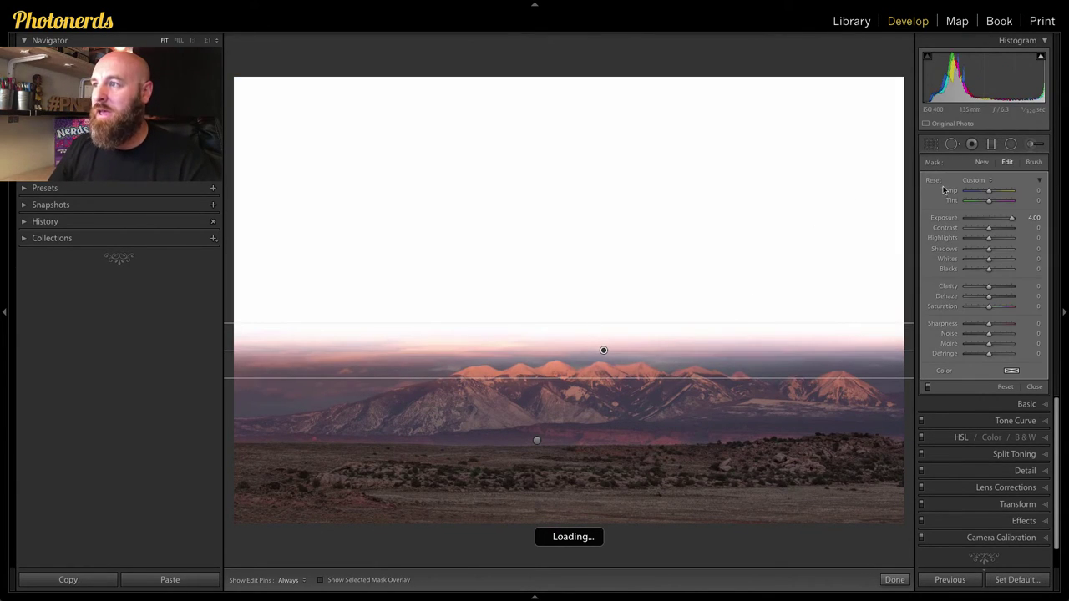
left_click(973, 180)
left_click(994, 193)
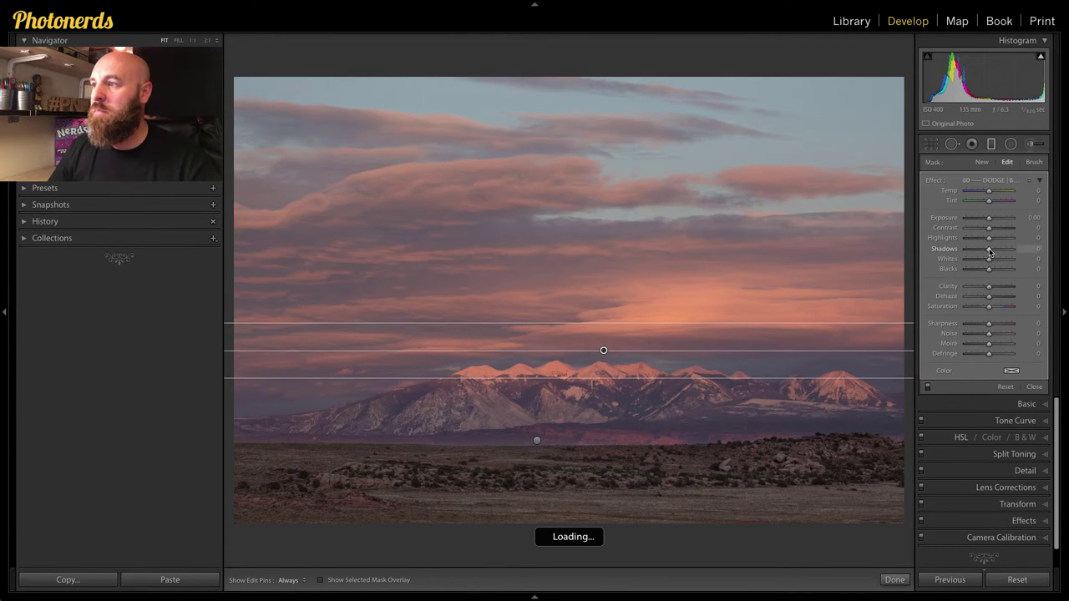
mouse_move(989, 249)
left_mouse_down()
mouse_move(1003, 260)
mouse_move(999, 238)
left_mouse_up()
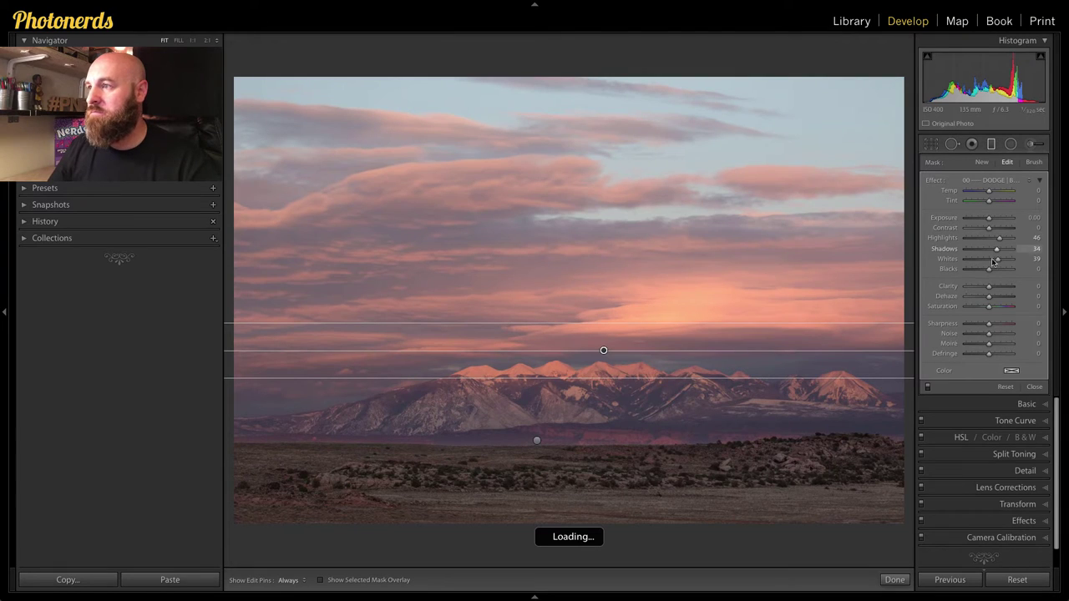
left_click_drag(989, 286, 1003, 287)
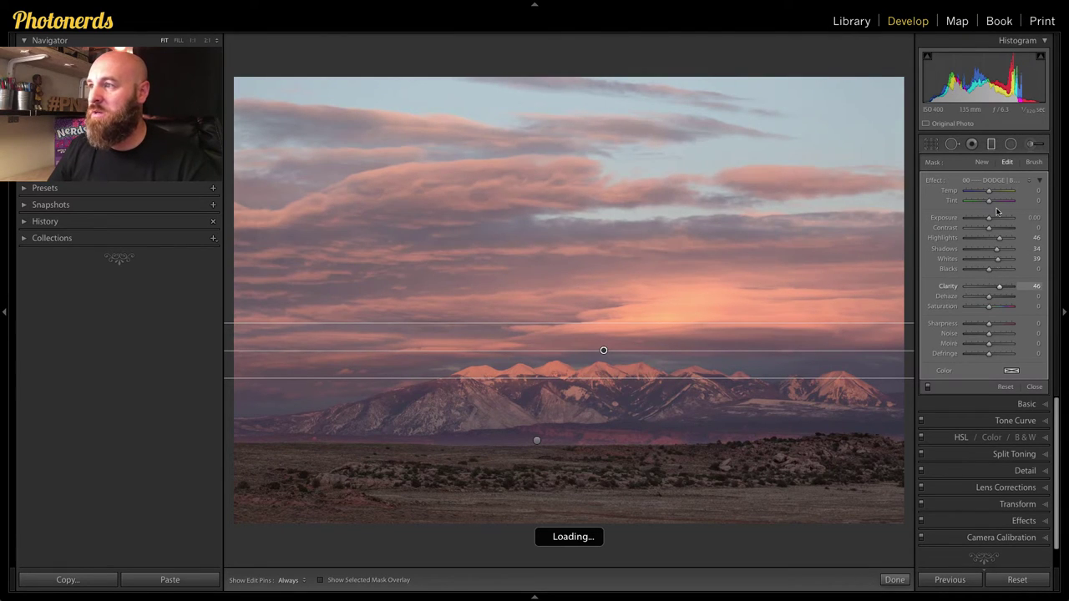
left_click_drag(989, 324, 982, 324)
Step: Close the graduated filters with Done and start a fresh Adjustment Brush mask
left_click(991, 144)
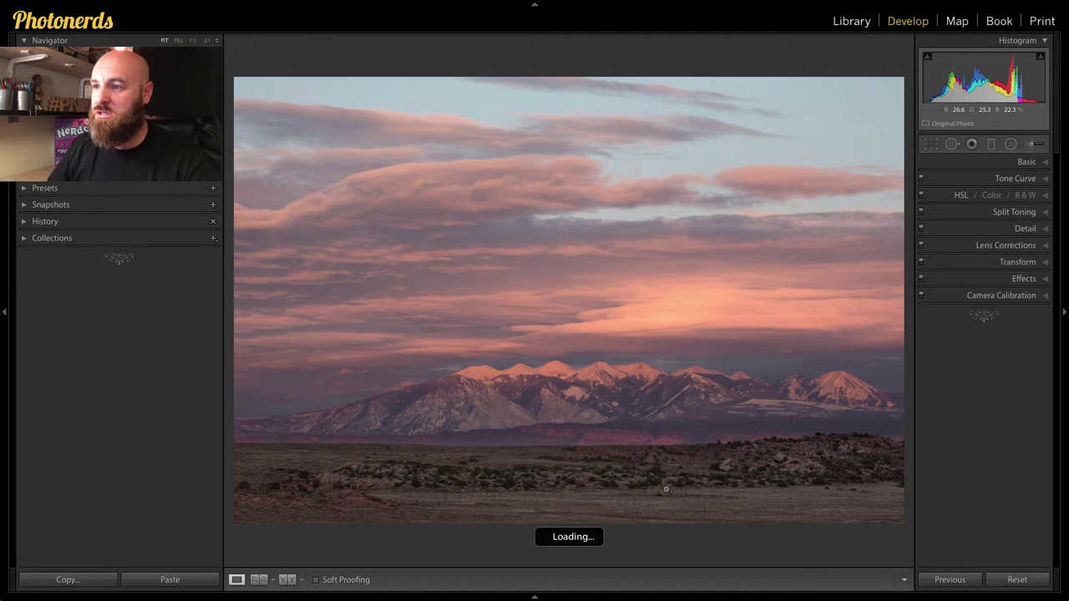
left_click(1037, 145)
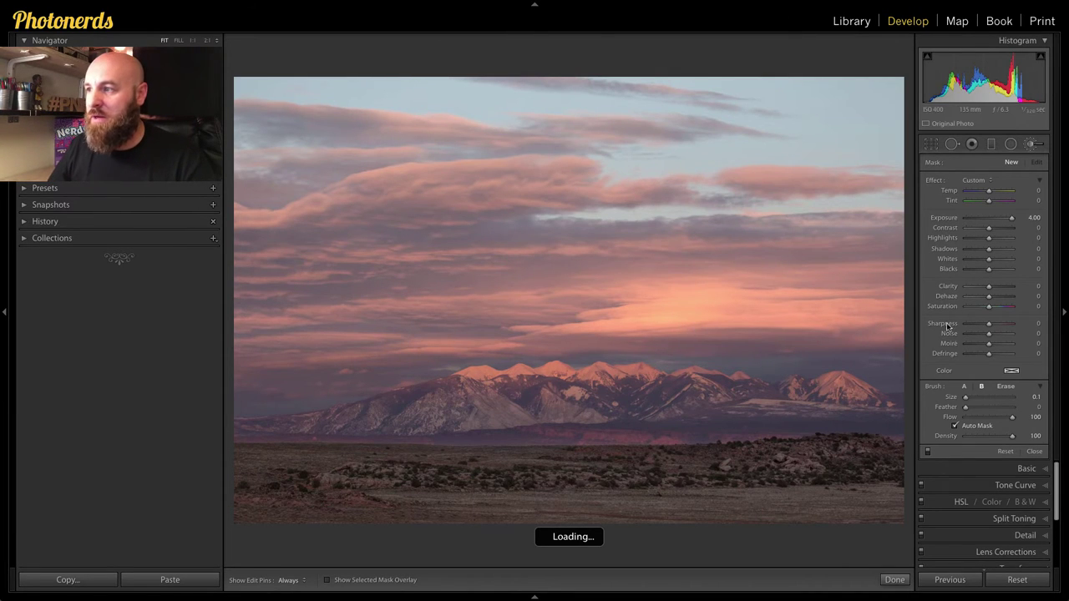
Step: Select brush A and set its Size to 26
left_click(964, 386)
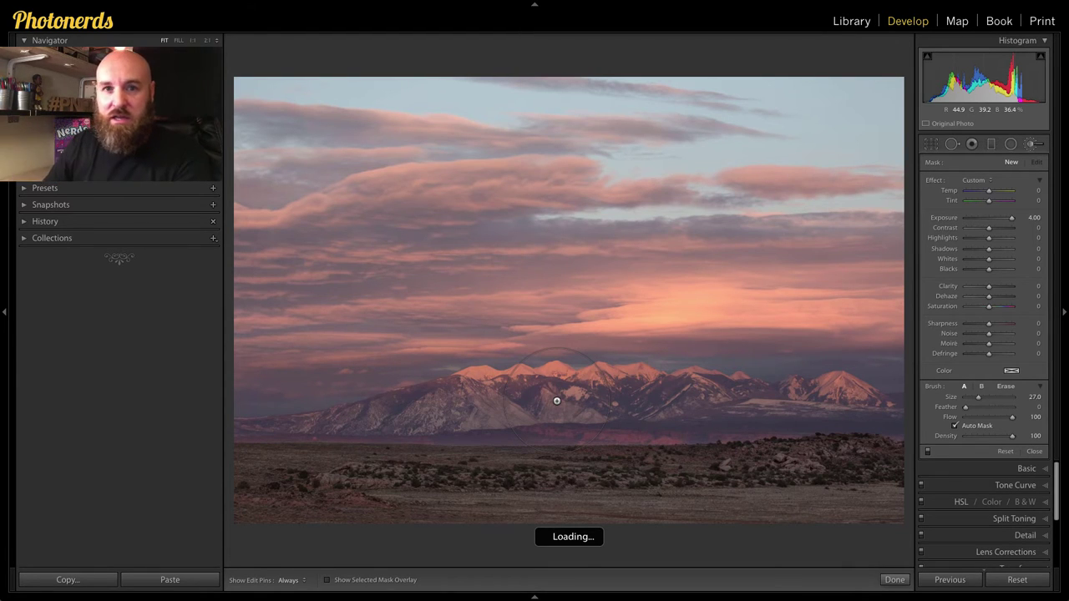
scroll(561, 398, "down", 1)
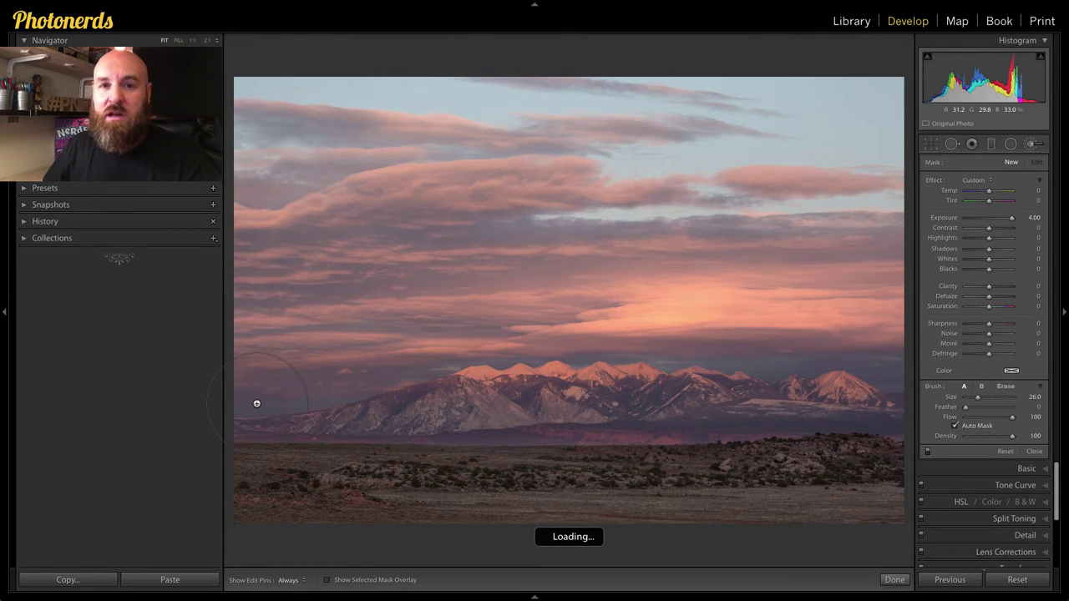
Step: Paint an Exposure 4.00 dab at the mountains' left end and show the green mask overlay
left_click(257, 403)
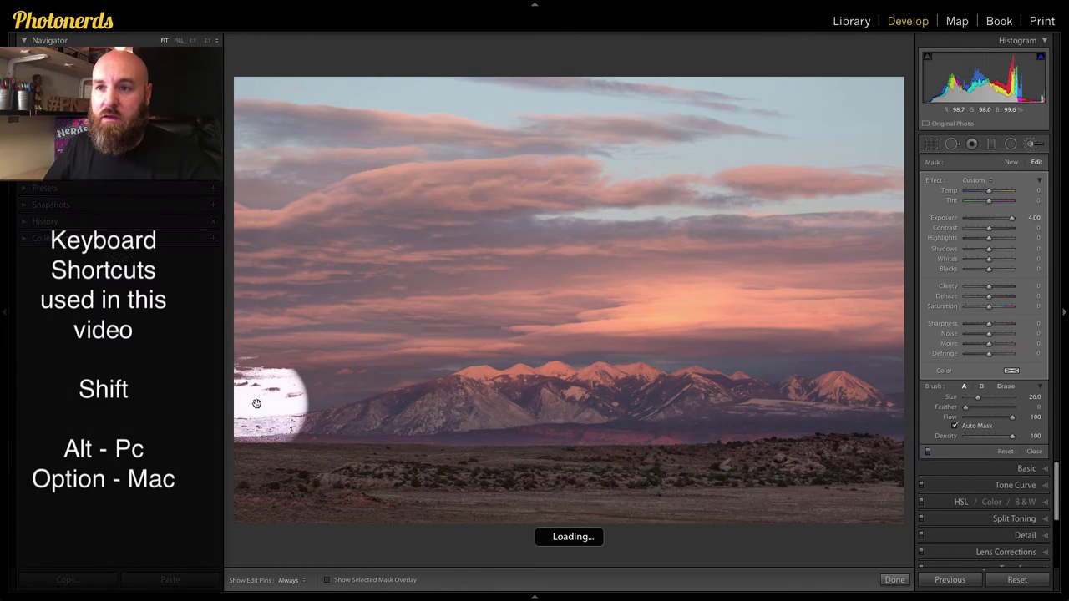
mouse_move(256, 404)
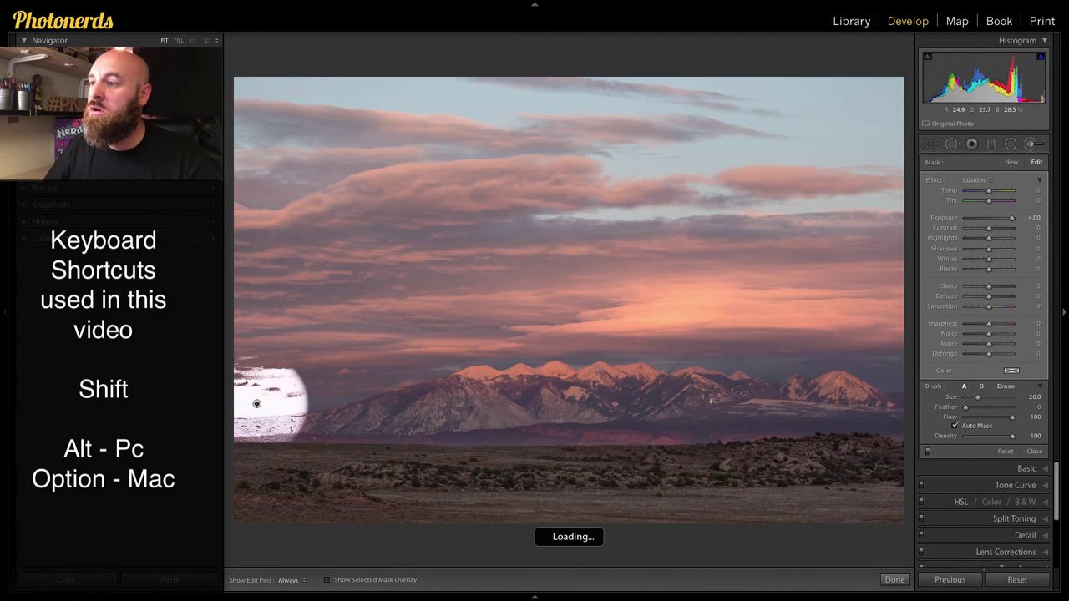
key("shift")
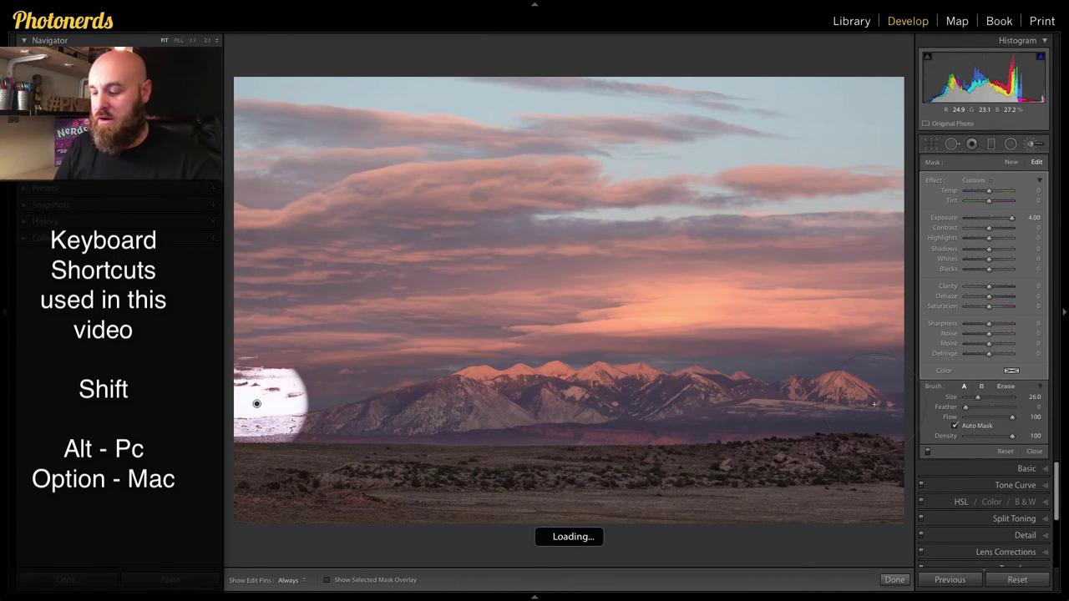
key("o")
key("shift")
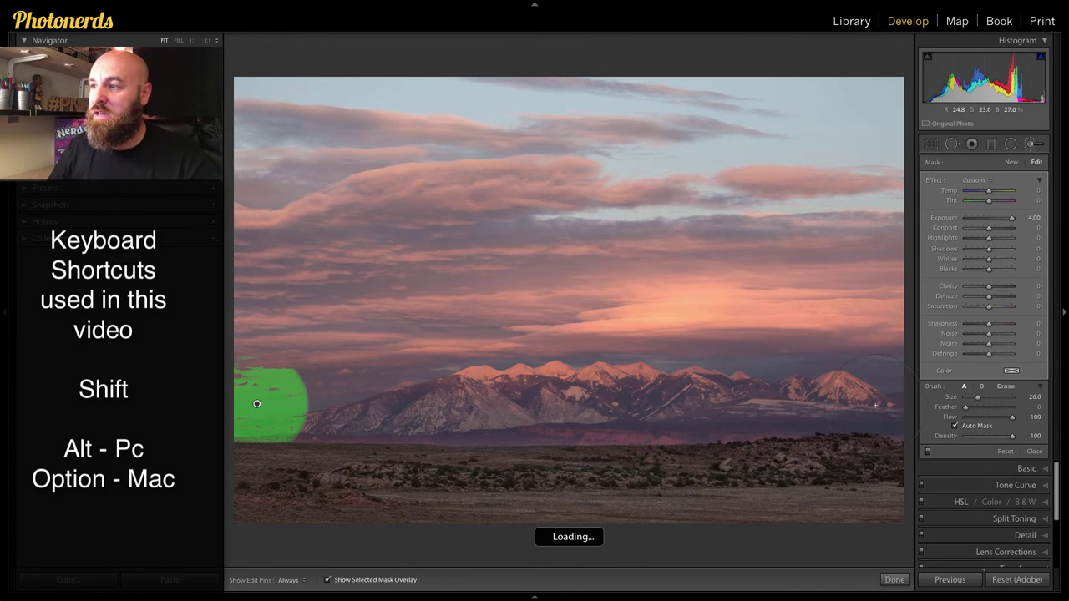
Step: Extend the mask in a straight band to the mountains' right end, then hide the overlay
left_click(878, 405, "shift")
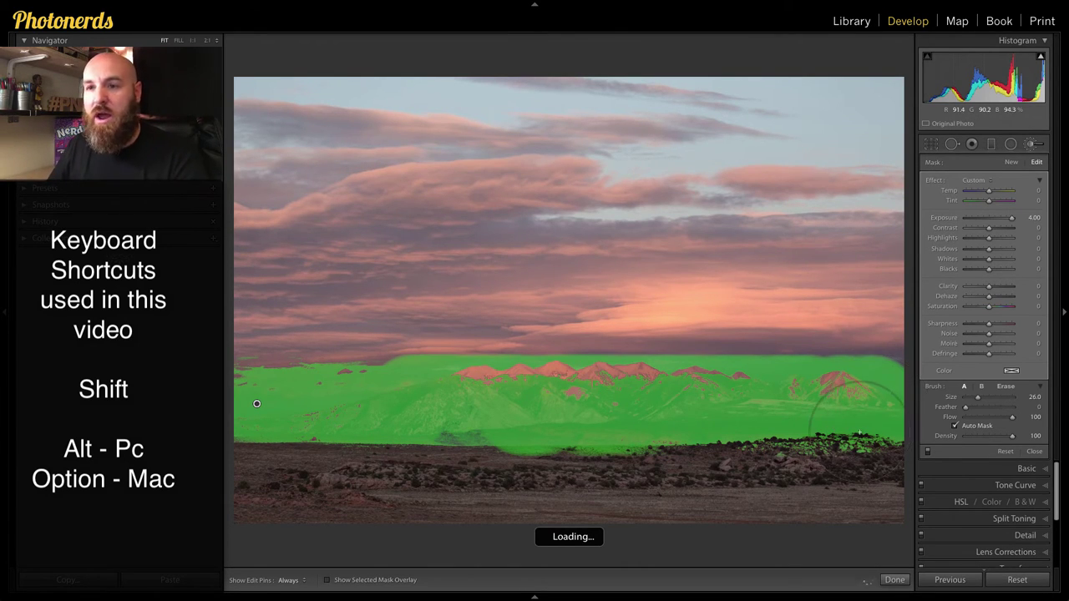
key("o")
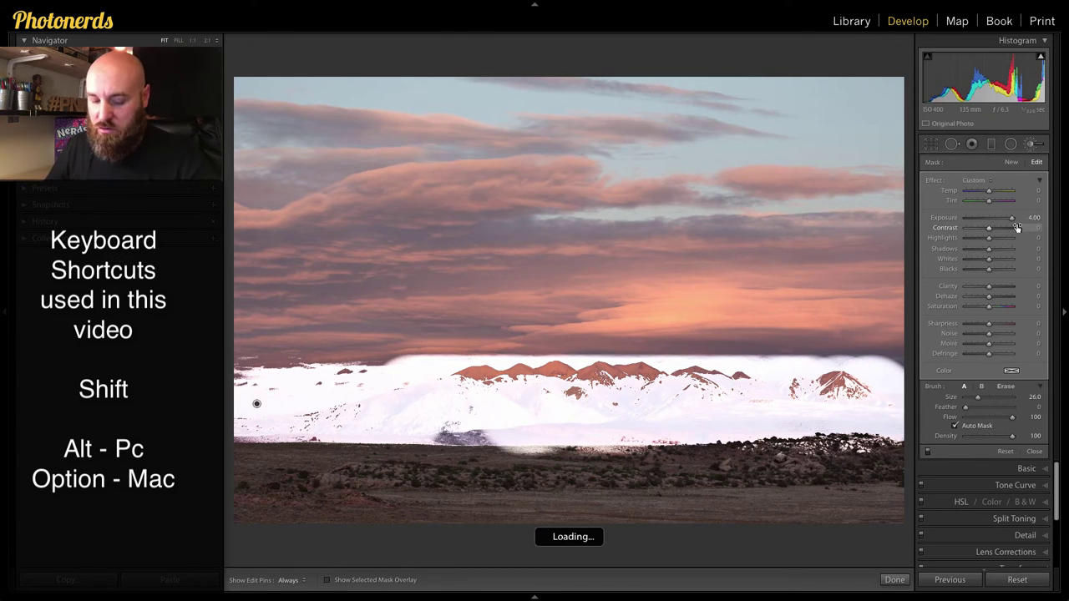
Step: Reset all the mountain brush's effect sliders to zero with the Alt-held Effect reset
key("alt")
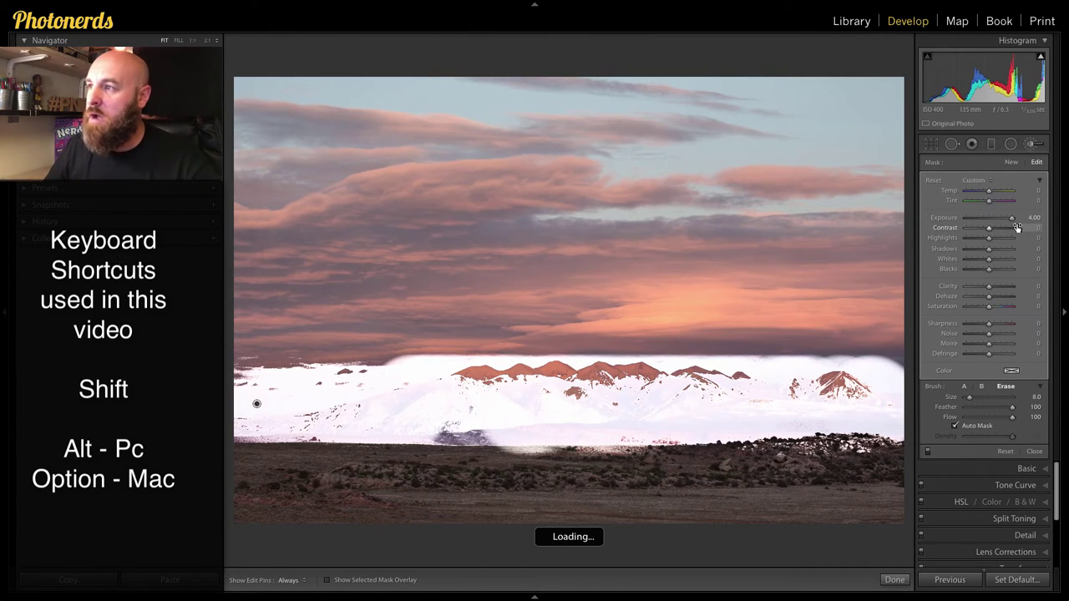
left_click(933, 181, "alt")
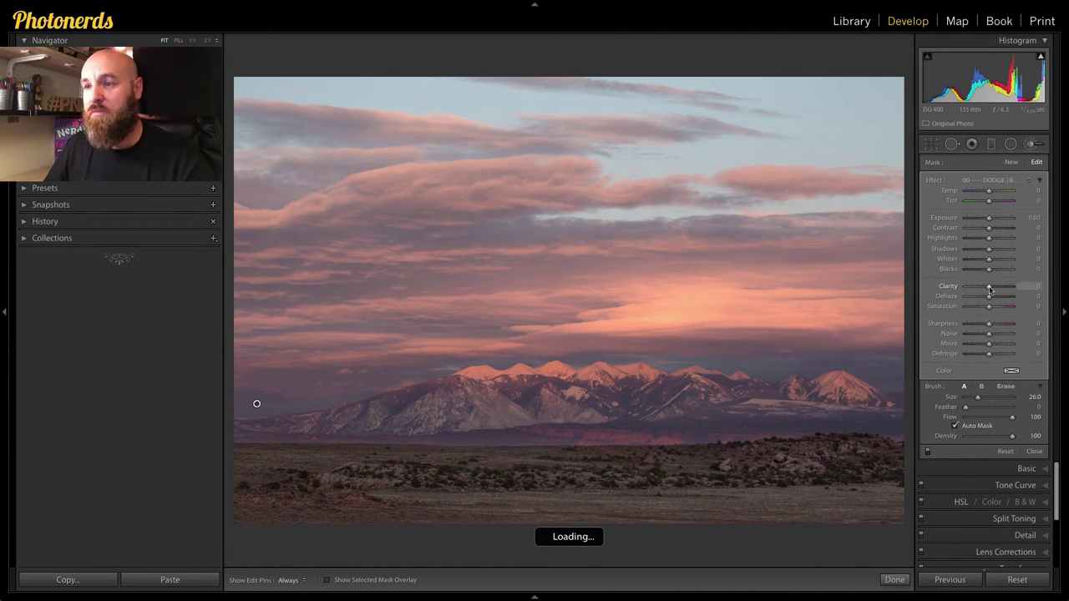
Step: Give the mountain brush Clarity 44, Highlights 39, Whites 10, Contrast 15, Sharpness 54 and Saturation -17
left_click_drag(990, 289, 995, 292)
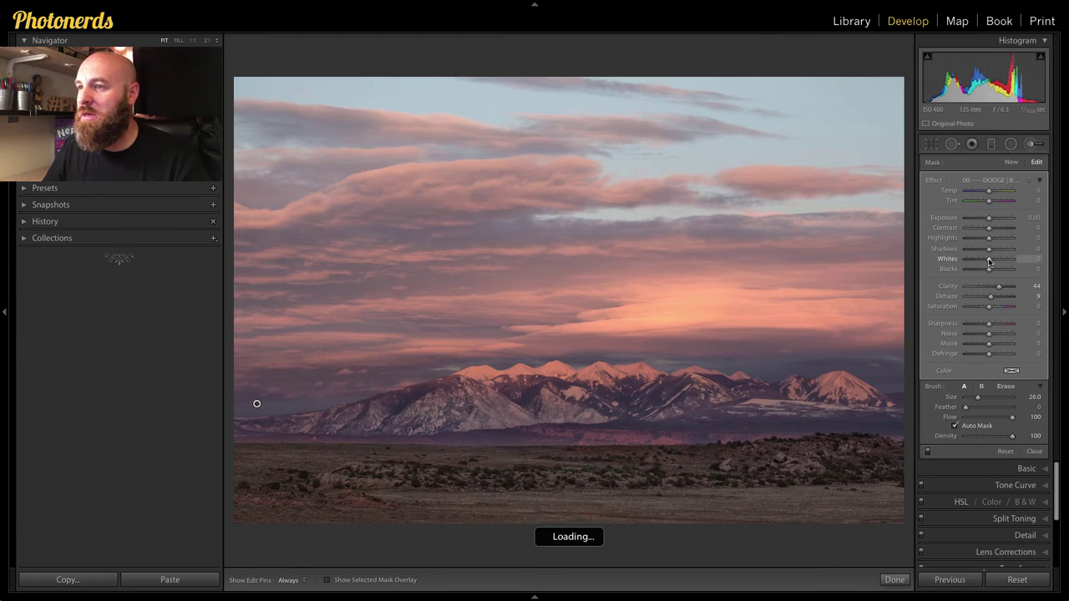
mouse_move(989, 262)
left_mouse_down()
mouse_move(1003, 263)
mouse_move(992, 264)
mouse_move(1003, 243)
mouse_move(992, 234)
left_mouse_up()
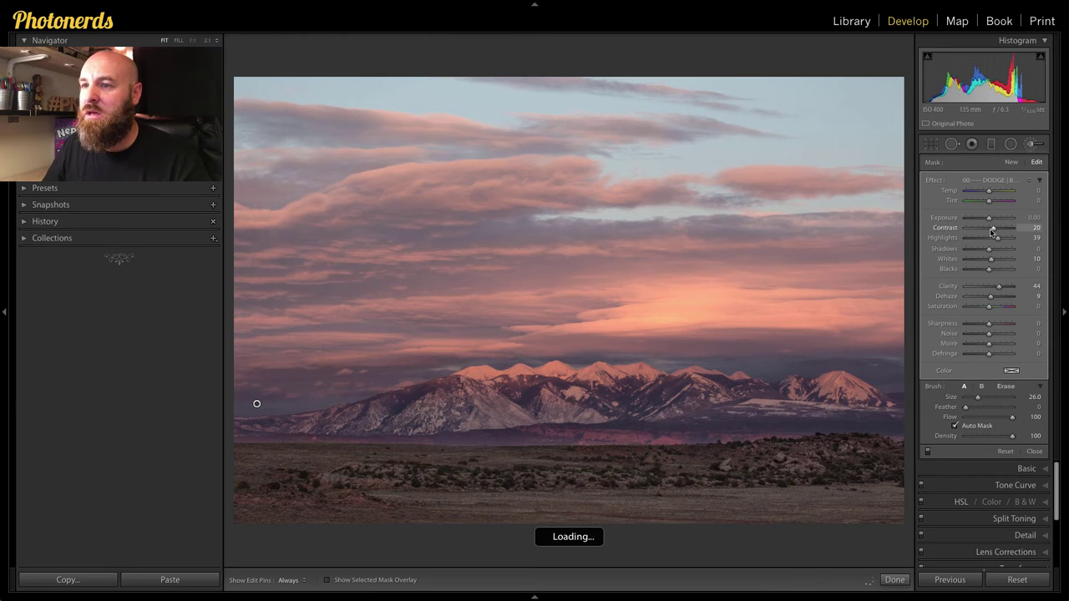
mouse_move(989, 324)
left_mouse_down()
mouse_move(1005, 328)
mouse_move(986, 310)
left_mouse_up()
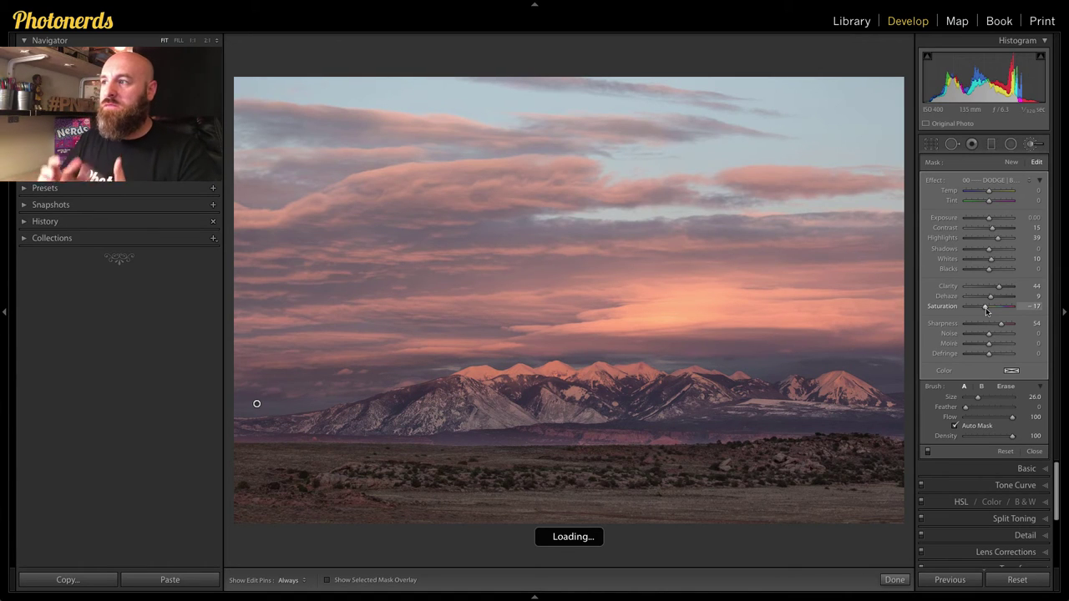
left_click(928, 451)
left_click(928, 452)
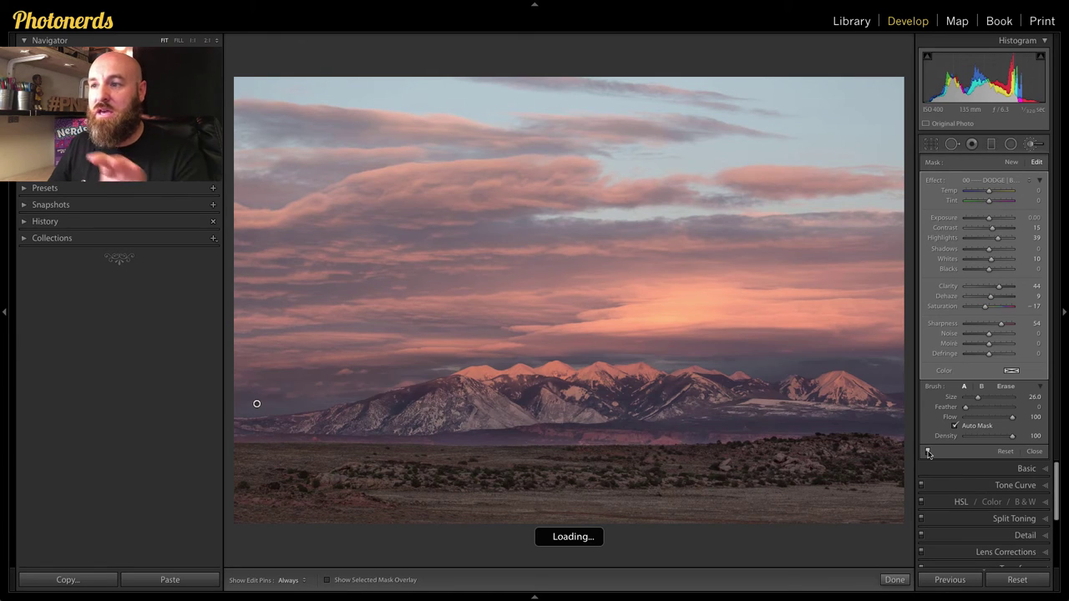
left_click(928, 452)
left_click(928, 452)
left_click(928, 452)
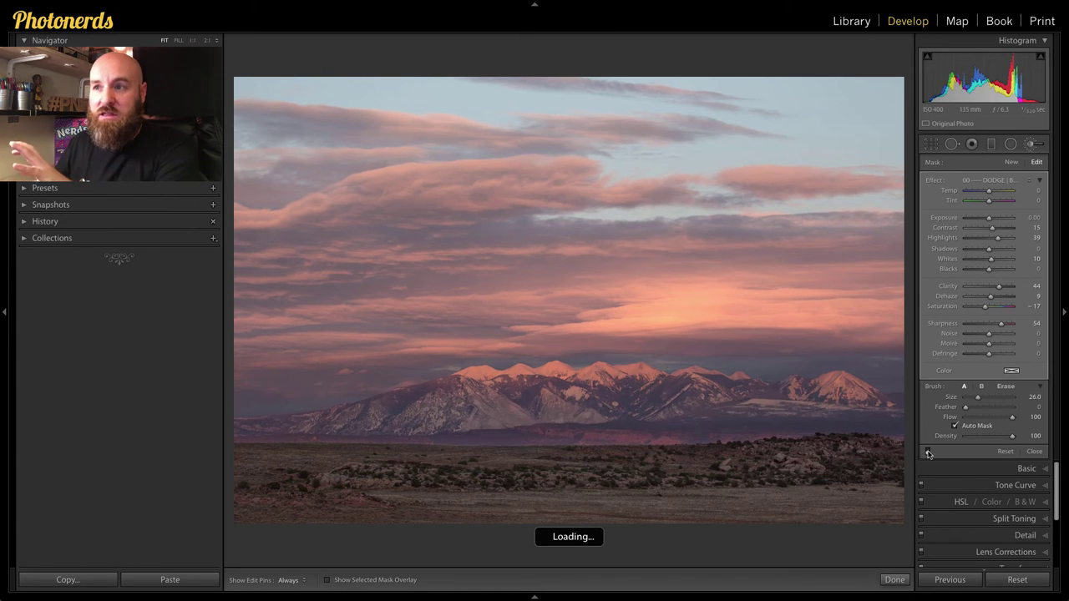
left_click(928, 452)
left_click(928, 451)
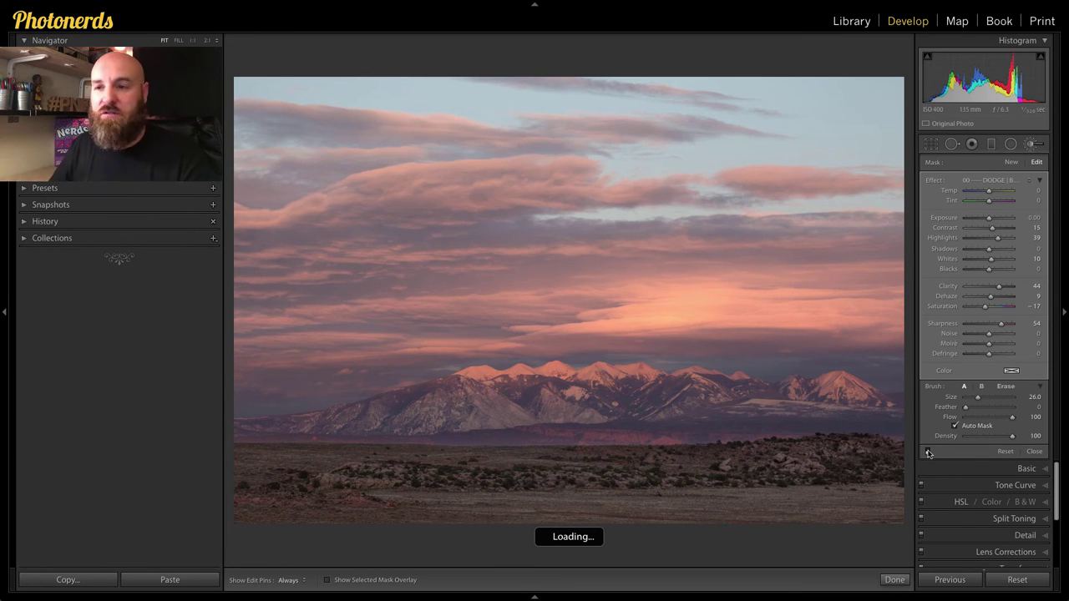
Step: With the overlay shown, erase the mask's spill into the sky above the peaks and hide the edit pin
key("o")
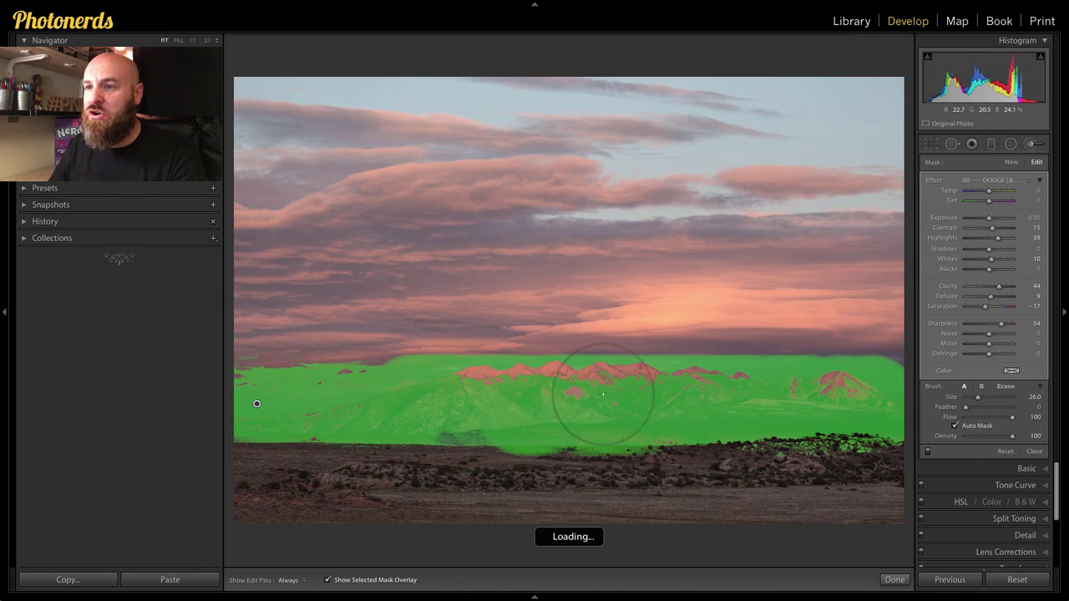
left_click(1006, 386)
mouse_move(897, 371)
left_mouse_down()
mouse_move(873, 362)
mouse_move(893, 371)
mouse_move(896, 390)
mouse_move(848, 360)
mouse_move(903, 393)
mouse_move(858, 366)
mouse_move(814, 360)
mouse_move(835, 357)
mouse_move(772, 372)
mouse_move(779, 355)
mouse_move(795, 353)
mouse_move(729, 356)
mouse_move(768, 371)
mouse_move(681, 352)
mouse_move(723, 361)
mouse_move(667, 366)
mouse_move(619, 348)
mouse_move(606, 357)
mouse_move(634, 353)
mouse_move(574, 354)
mouse_move(576, 365)
mouse_move(551, 352)
mouse_move(525, 364)
mouse_move(442, 366)
mouse_move(449, 359)
mouse_move(325, 399)
mouse_move(250, 406)
mouse_move(233, 384)
mouse_move(251, 376)
mouse_move(401, 359)
mouse_move(261, 369)
left_mouse_up()
key("h")
key("h")
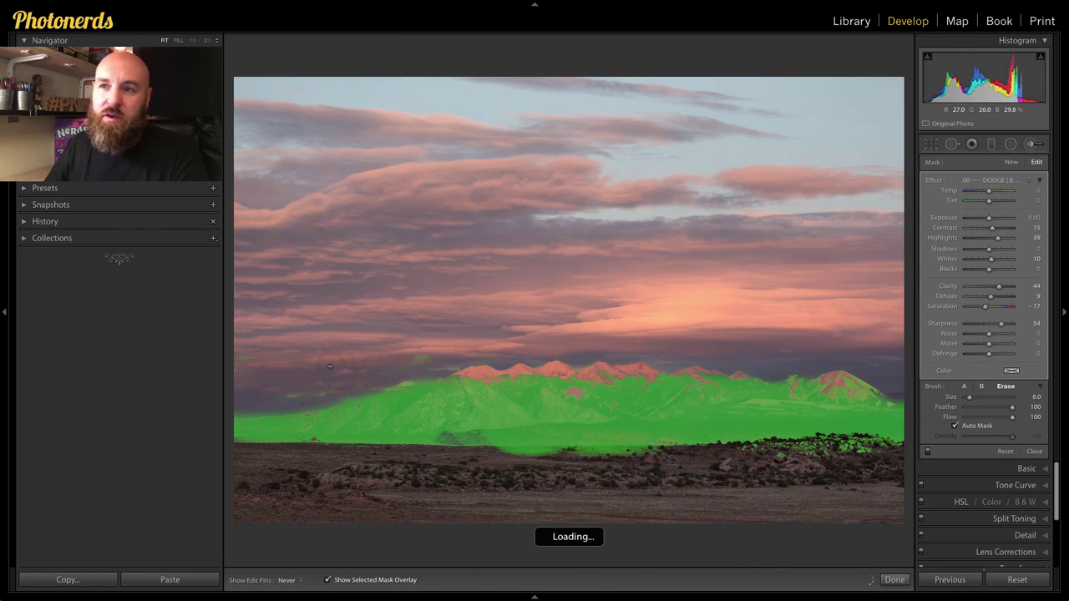
key("o")
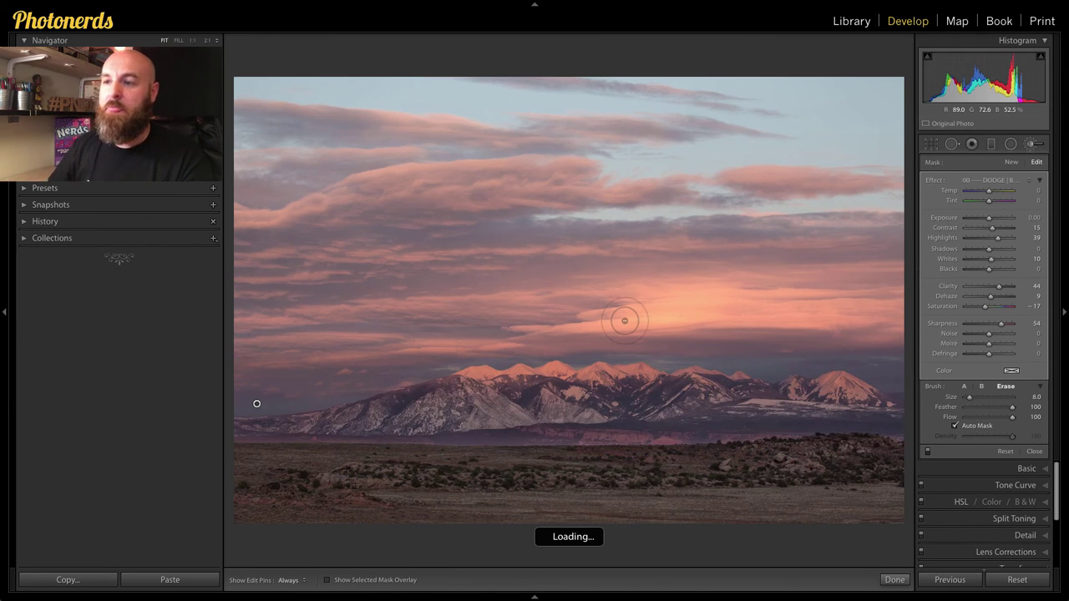